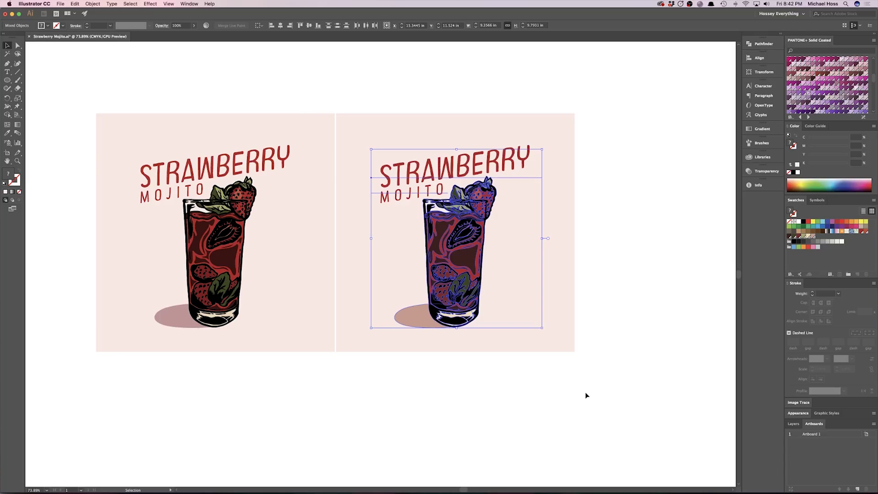
# Step: Convert the lettering in the second mojito artwork to outlines and expand the selected artwork's appearance
pyautogui.press('super+shift+o')
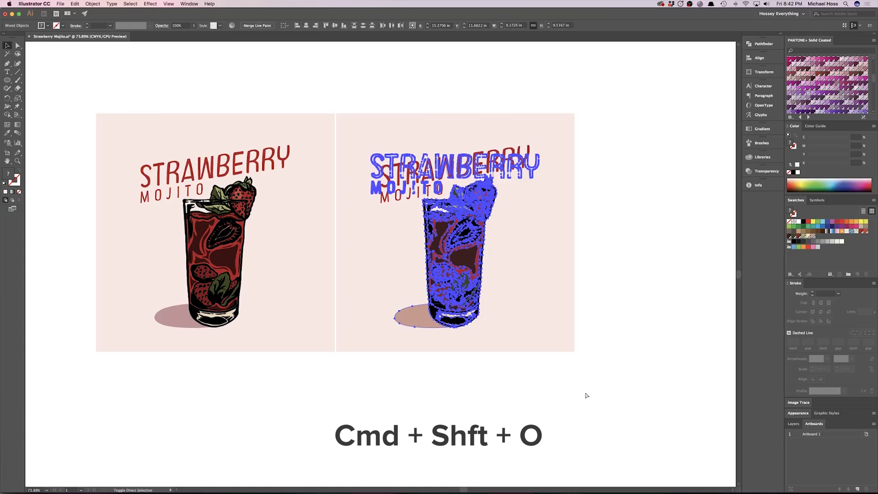
pyautogui.click(74, 3)
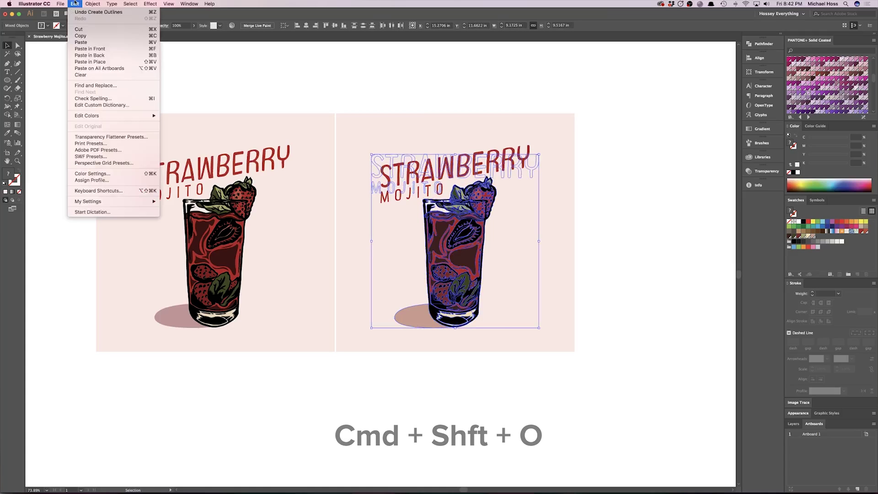
pyautogui.moveTo(98, 4)
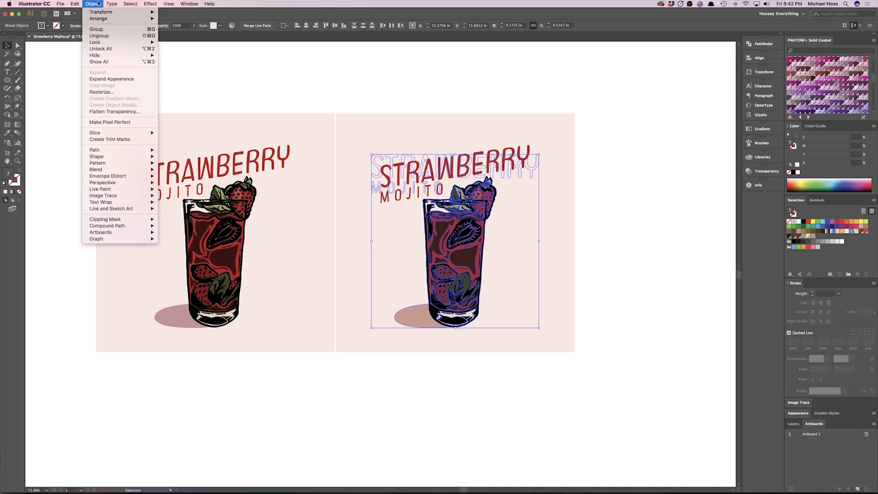
pyautogui.click(112, 78)
pyautogui.click(583, 158)
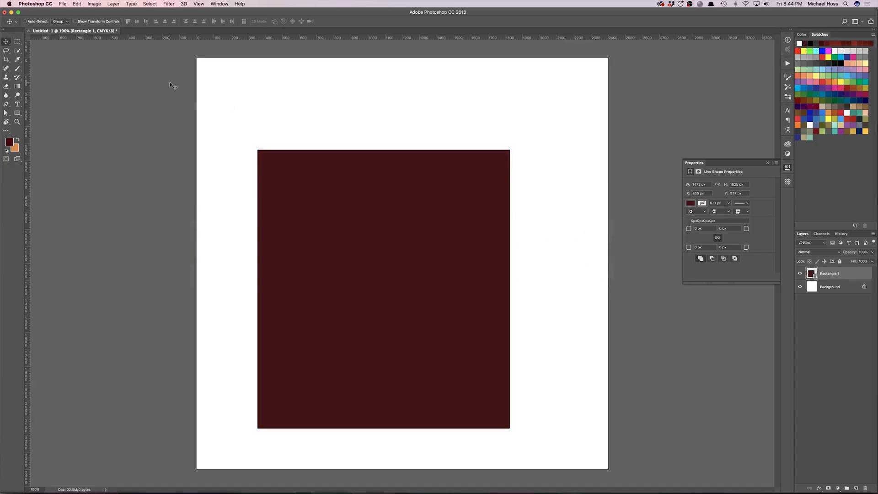
# Step: Set the Photoshop foreground colour to PANTONE 188 C from the PANTONE+ Solid Coated book
pyautogui.click(10, 142)
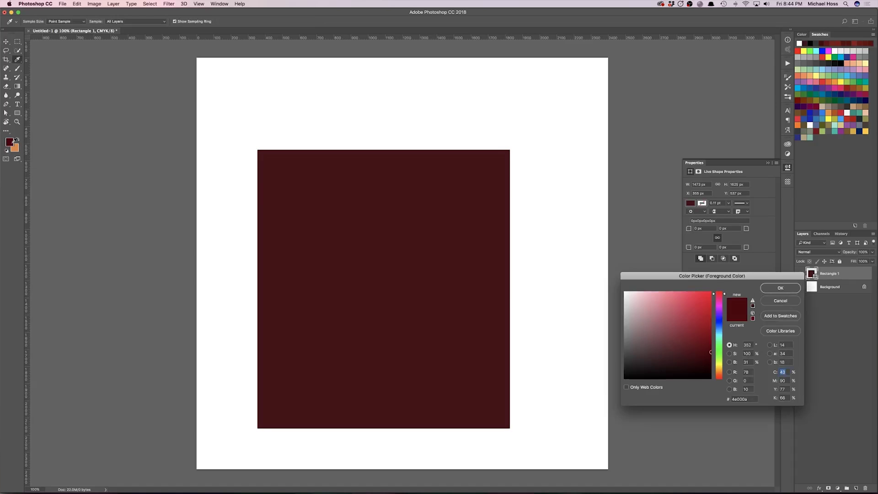
pyautogui.click(781, 331)
pyautogui.click(693, 287)
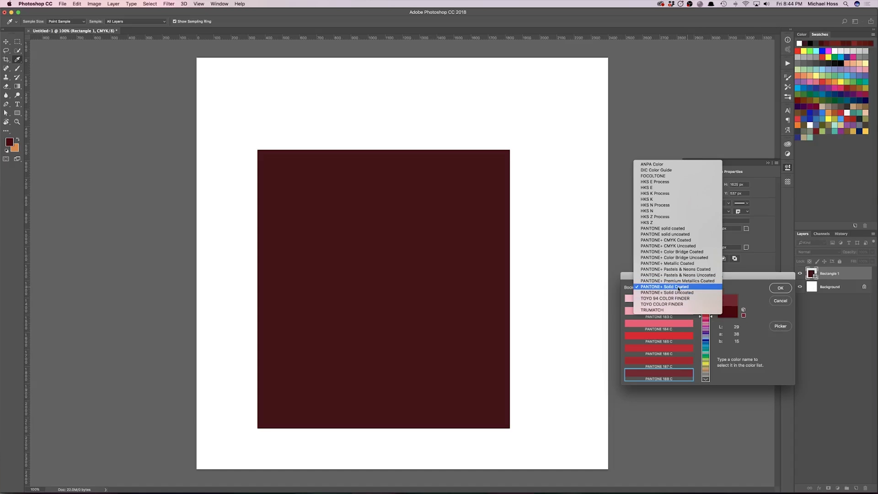
pyautogui.click(679, 288)
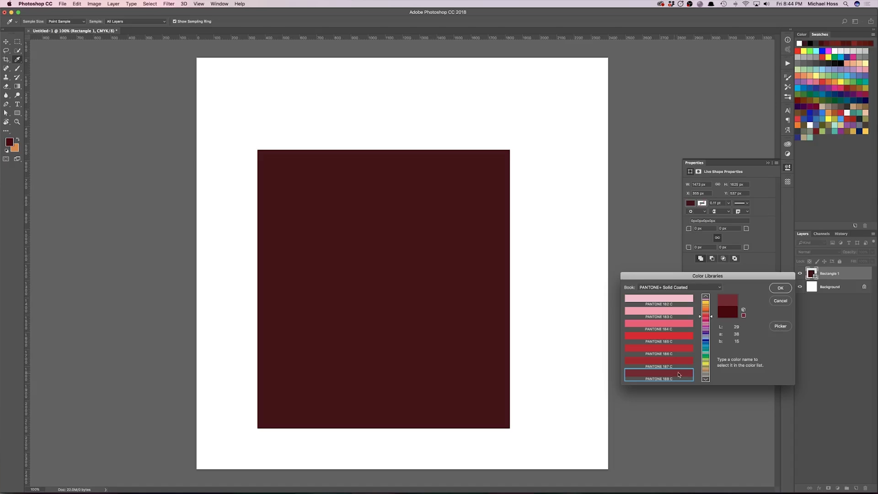
pyautogui.click(780, 288)
pyautogui.press('super+z')
pyautogui.press('super+z')
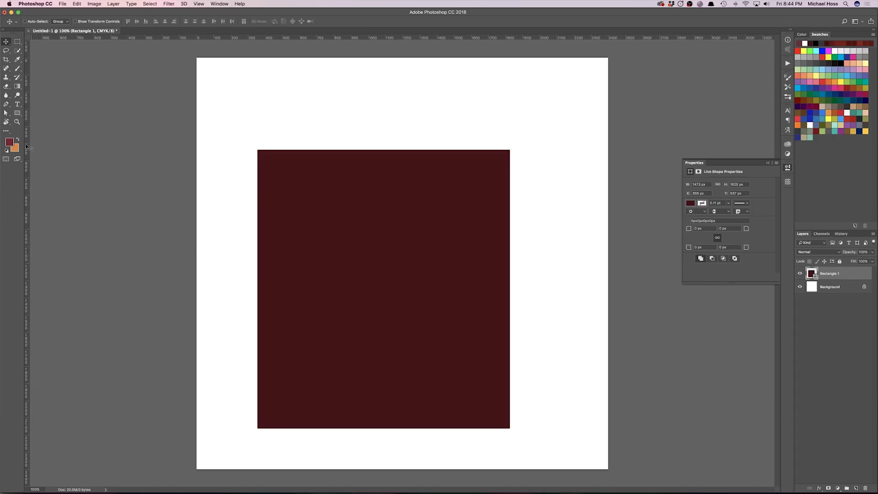
# Step: Recolour the dark red rectangle layer with a swatch from the colour libraries
pyautogui.doubleClick(811, 273)
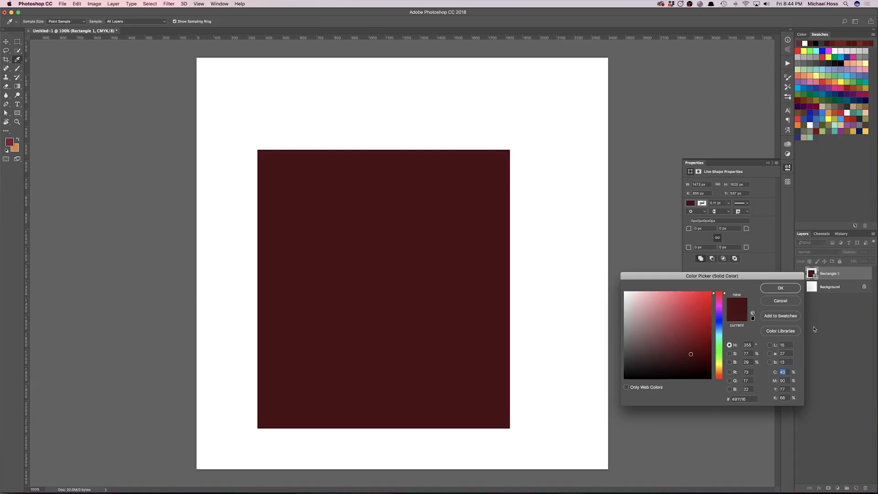
pyautogui.click(780, 333)
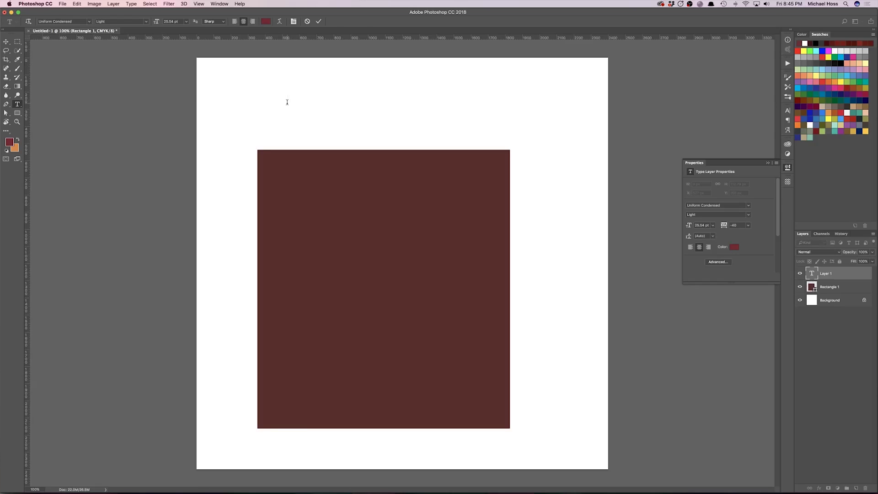
# Step: Add the text "SCREEN PRINTING" centred above the rectangle and convert its text layer to a shape
pyautogui.click(287, 102)
pyautogui.write('SCREEN PRINTING')
pyautogui.press('super+Return')
pyautogui.press('v')
pyautogui.moveTo(287, 102); pyautogui.dragTo(379, 107)
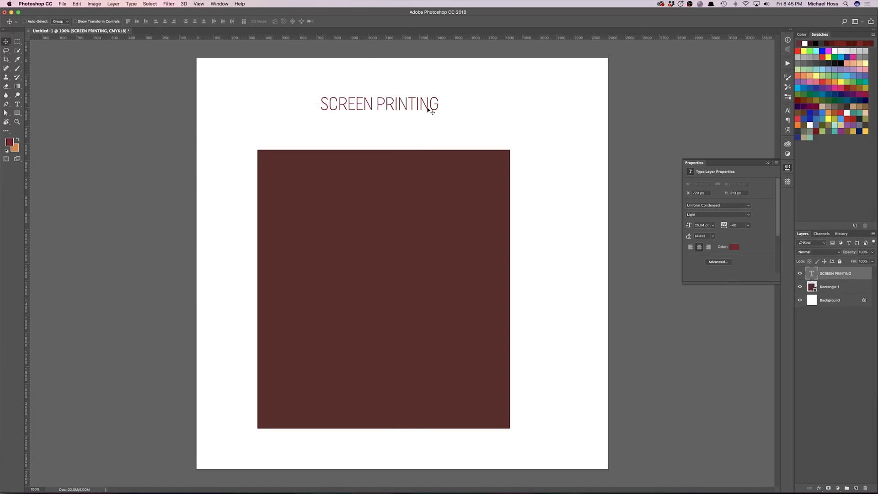
pyautogui.rightClick(856, 274)
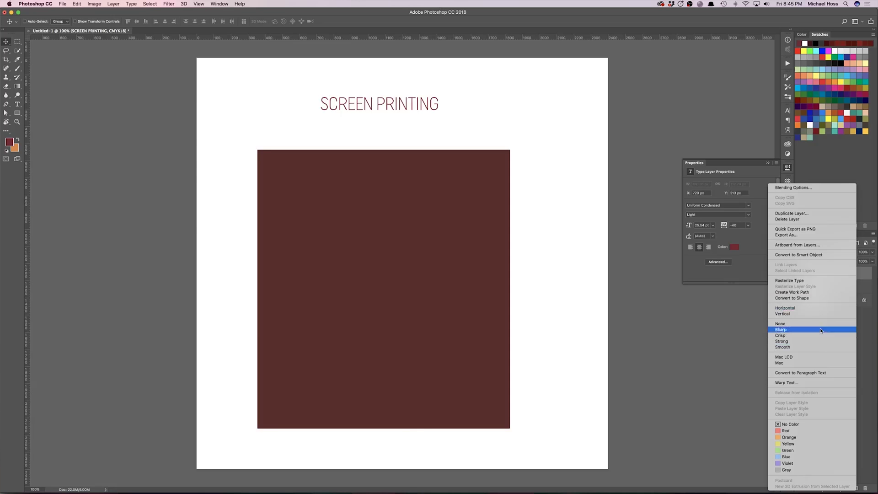
pyautogui.click(811, 298)
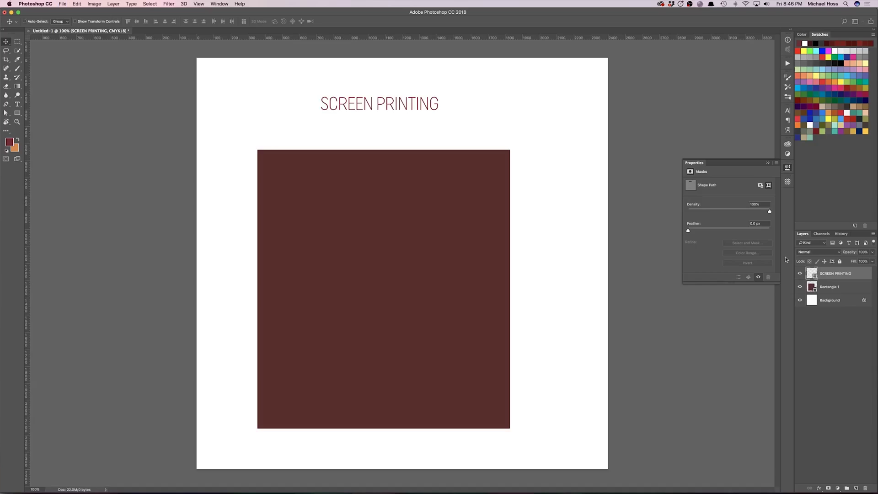
# Step: Set a new document's resolution to 300 pixels/inch and close the setup without creating the document
pyautogui.press('super+n')
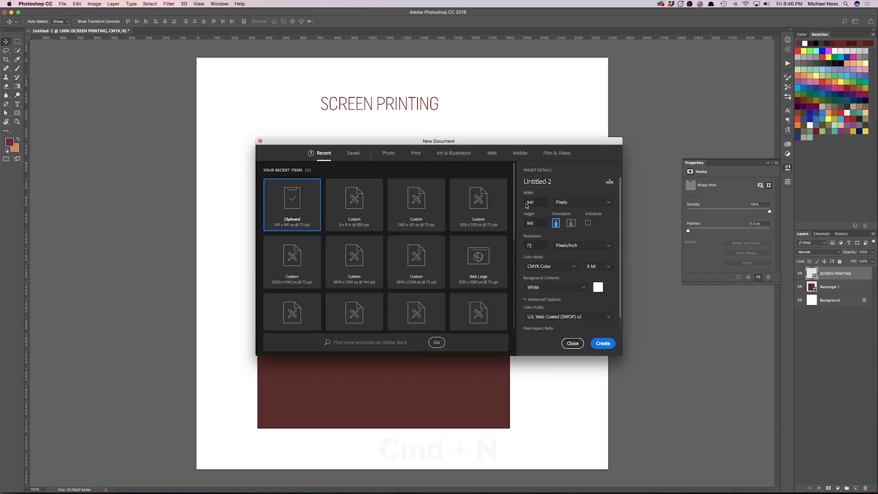
pyautogui.click(535, 246)
pyautogui.write('300')
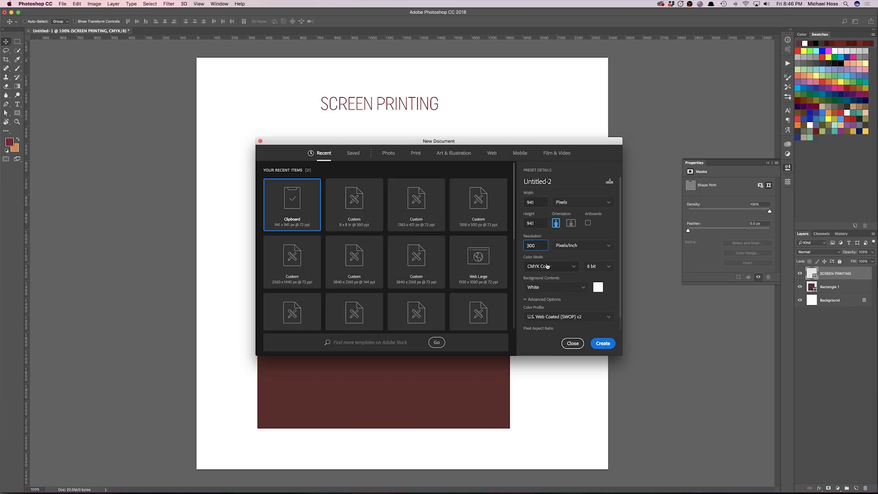
pyautogui.click(571, 344)
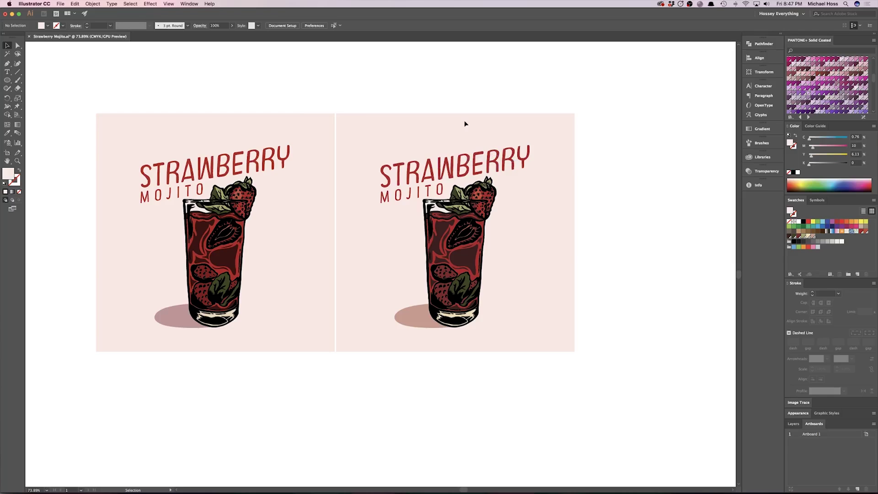
# Step: Select the second mojito artwork in Illustrator and open the PANTONE+ Solid Coated colour book
pyautogui.moveTo(355, 98); pyautogui.dragTo(564, 249)
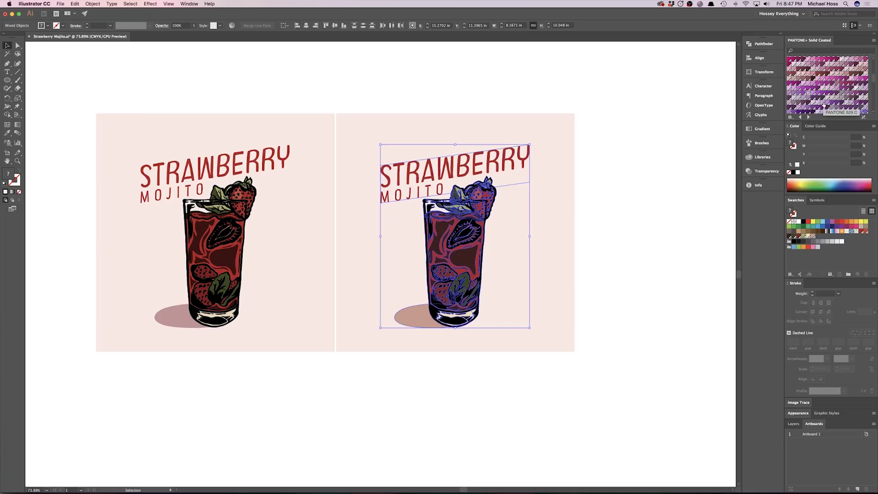
pyautogui.click(789, 275)
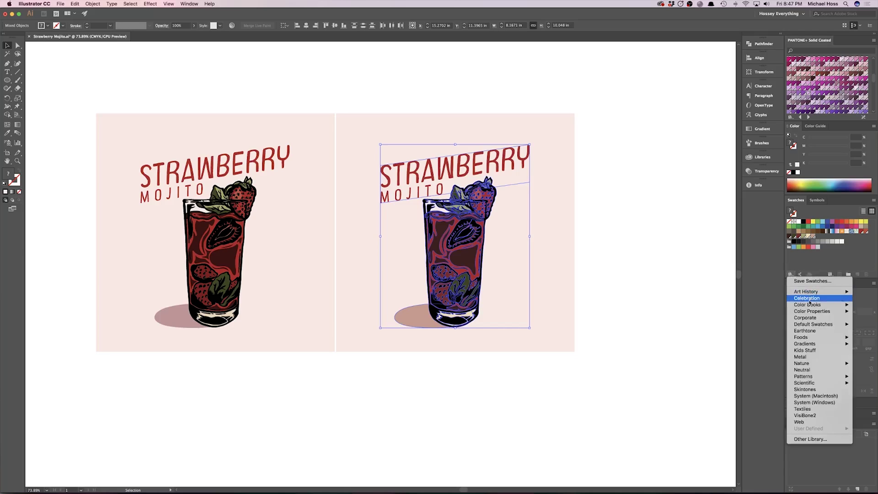
pyautogui.moveTo(807, 305)
pyautogui.click(732, 429)
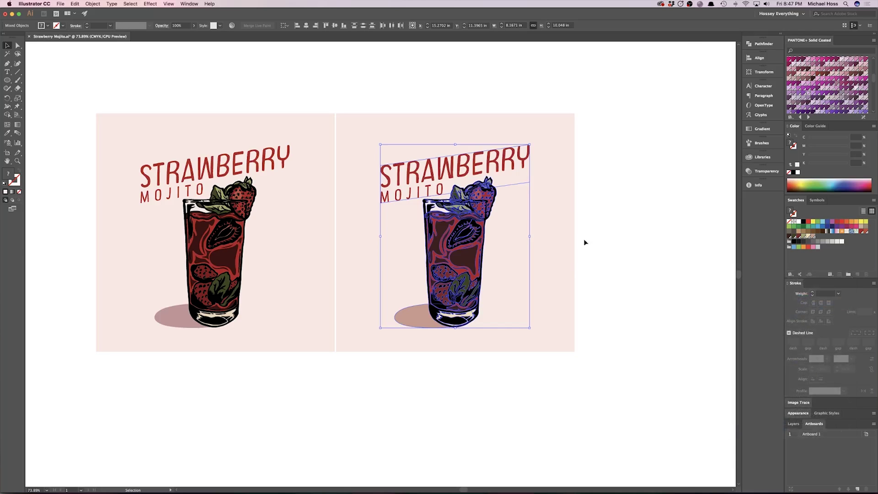
# Step: Try several Pantone swatches, including a purple, and a Color Guide shade on the large dark shape in the second glass
pyautogui.scroll(5, 541, 297)
pyautogui.press('a')
pyautogui.click(223, 112)
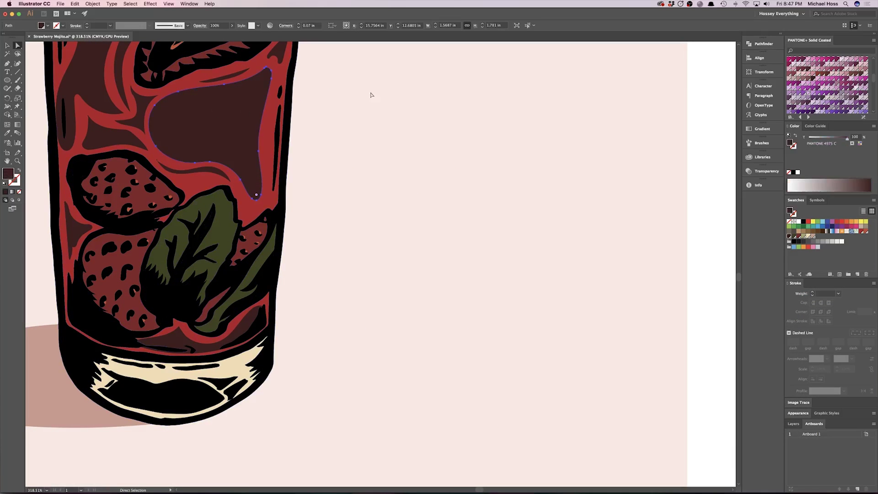
pyautogui.click(830, 79)
pyautogui.click(838, 67)
pyautogui.click(851, 76)
pyautogui.click(807, 101)
pyautogui.click(814, 126)
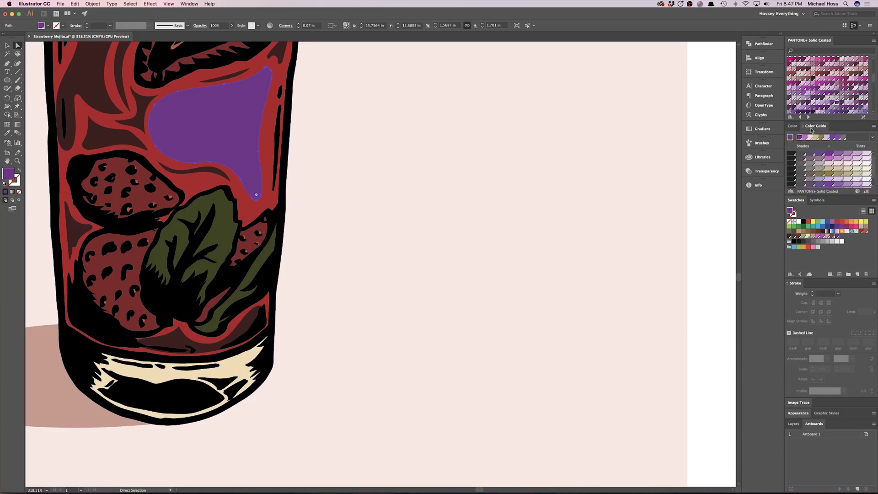
pyautogui.click(809, 154)
# Step: Undo the trial recolouring of the dark shape in the glass and deselect it
pyautogui.press('super+z')
pyautogui.press('super+z')
pyautogui.press('super+z')
pyautogui.click(715, 139)
# Step: Search the PANTONE+ Solid Coated library for 185
pyautogui.press('v')
pyautogui.scroll(-5, 535, 157)
pyautogui.scroll(-2, 537, 160)
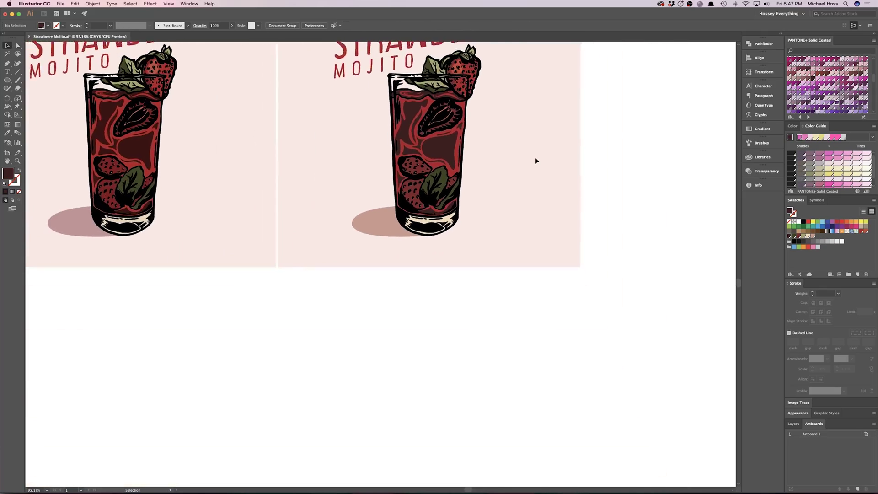
pyautogui.click(817, 51)
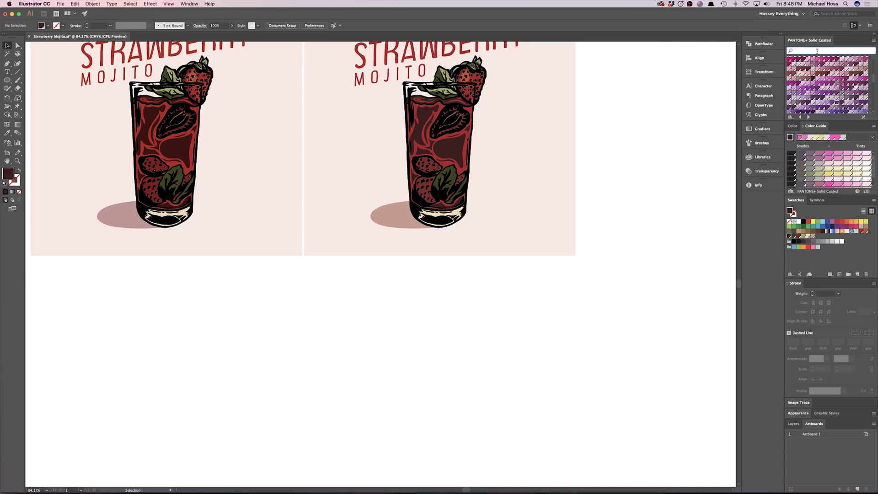
pyautogui.write('185')
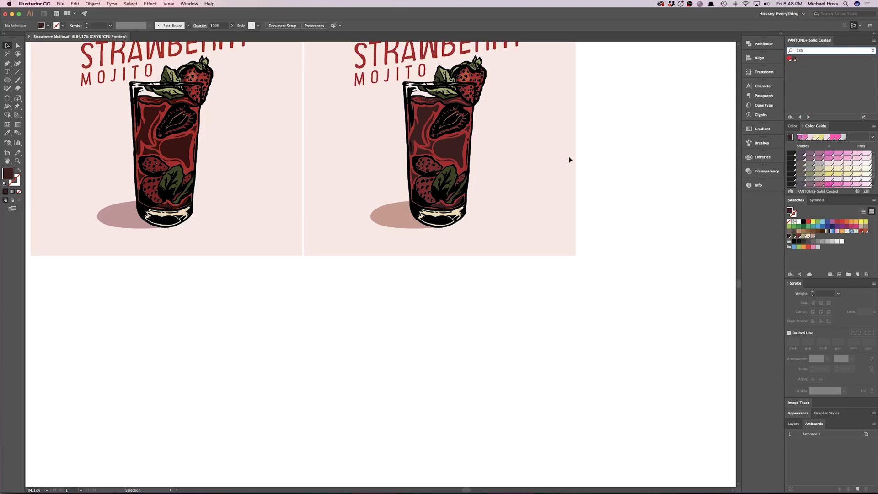
# Step: Draw a square about 5.33 in wide in the empty area beside the second artboard background
pyautogui.write('M')
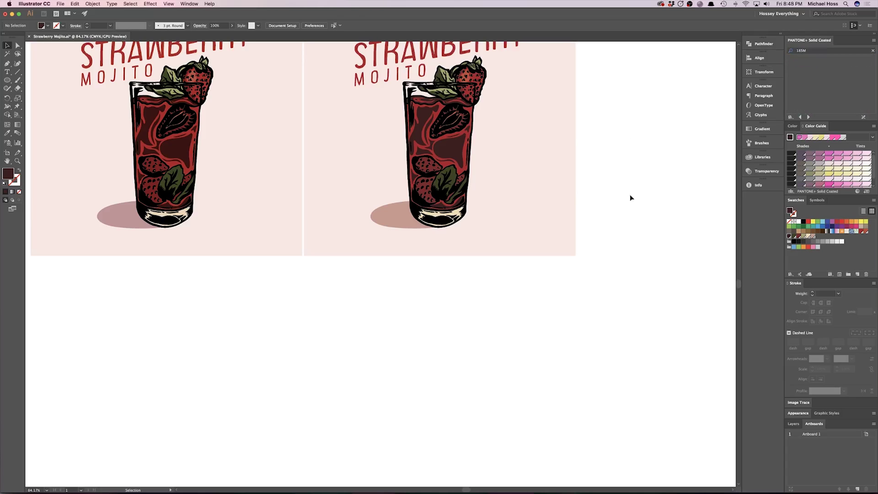
pyautogui.write('m')
pyautogui.moveTo(594, 148); pyautogui.dragTo(706, 258)
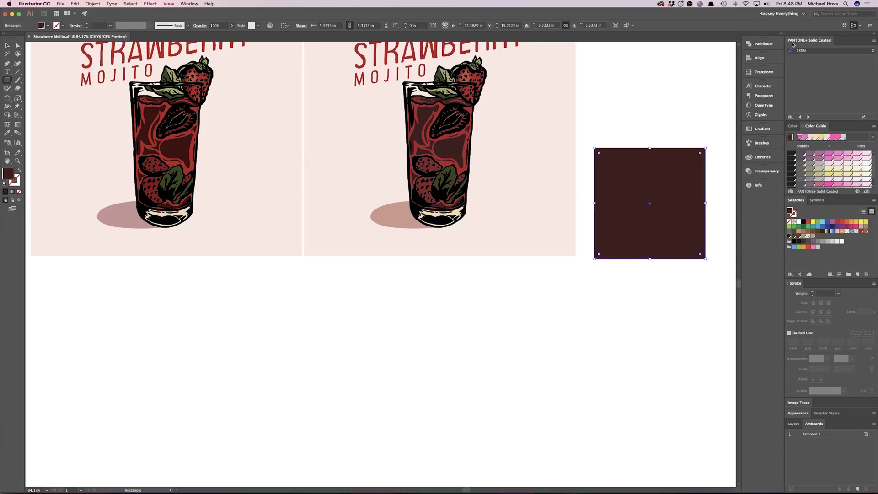
# Step: Search the Pantone library for 185 again and fill the new square with the red PANTONE 185 C
pyautogui.click(822, 51)
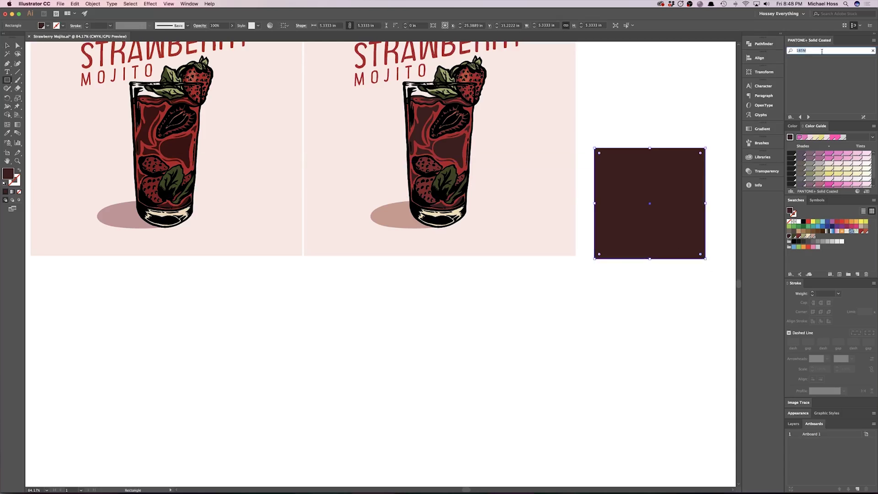
pyautogui.press('BackSpace')
pyautogui.write('C')
pyautogui.press('Return')
pyautogui.click(606, 90)
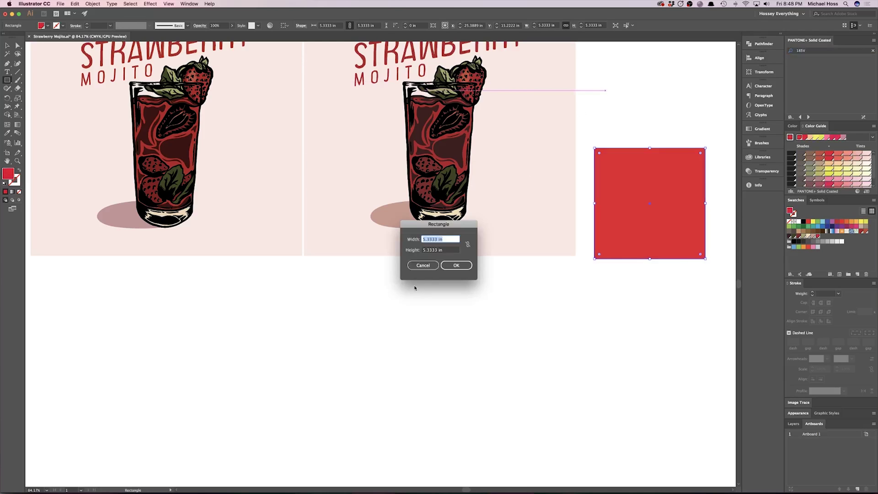
pyautogui.click(423, 265)
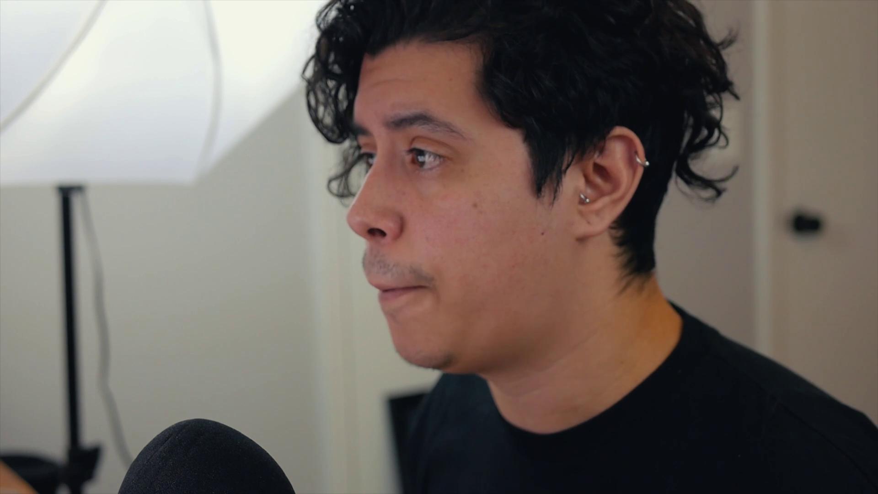